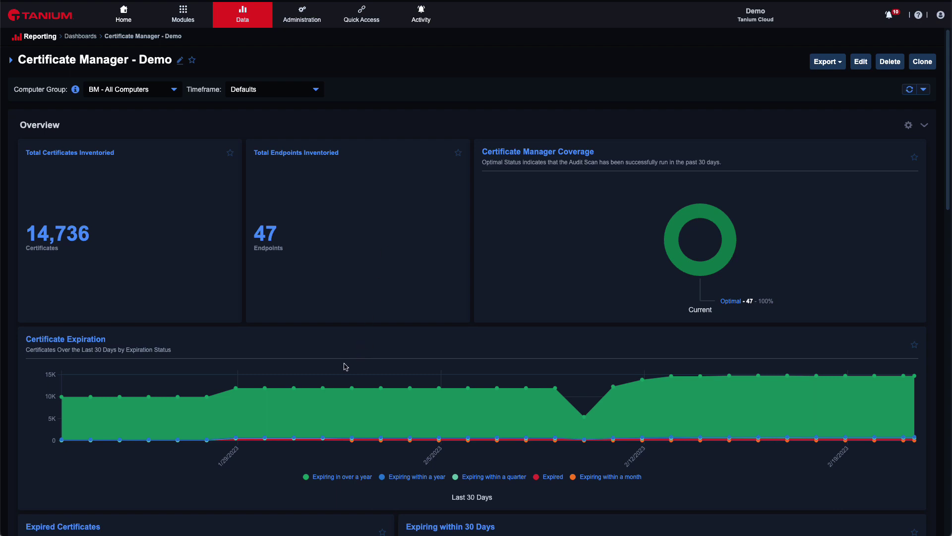
# Step: Scroll the dashboard down to the Expired Certificates count and the Expiring within 30 Days chart
pyautogui.scroll(-1, 136, 272)
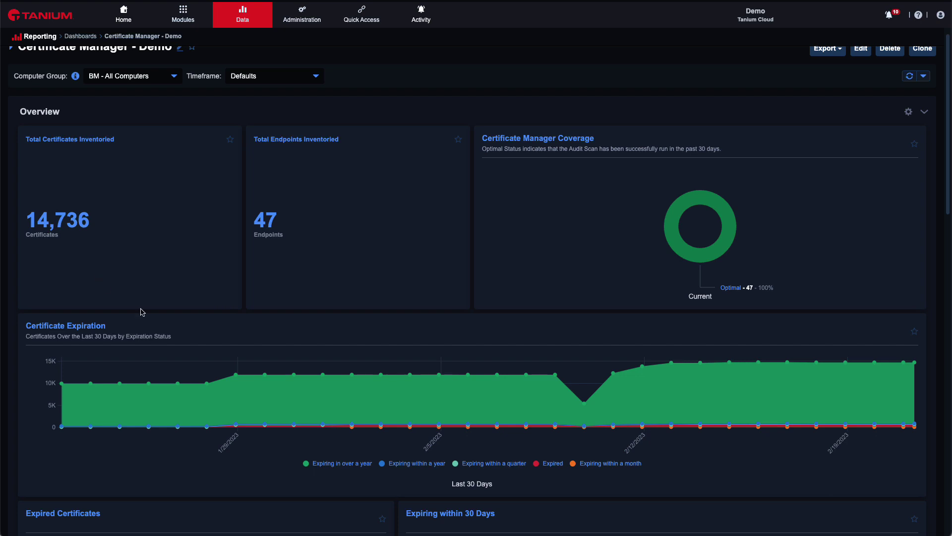
pyautogui.scroll(-3, 241, 351)
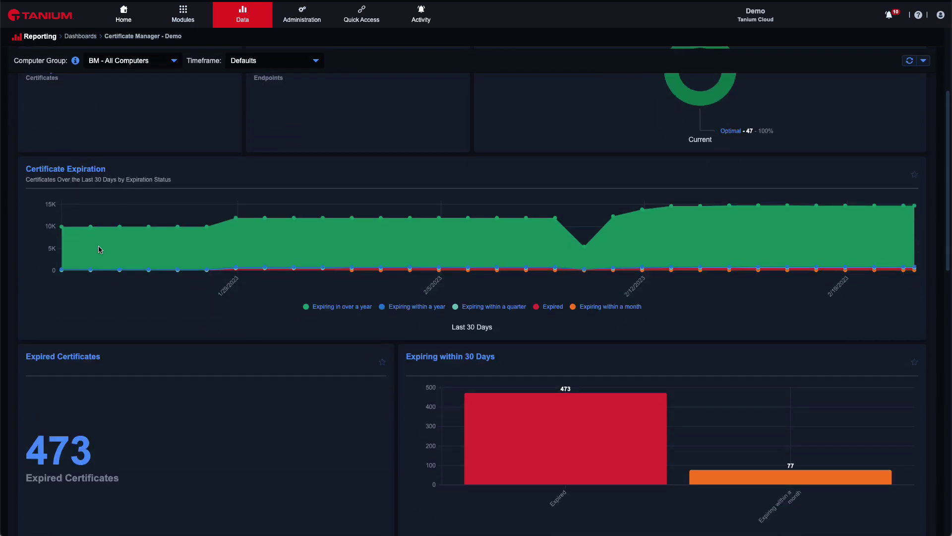
pyautogui.scroll(-2, 128, 274)
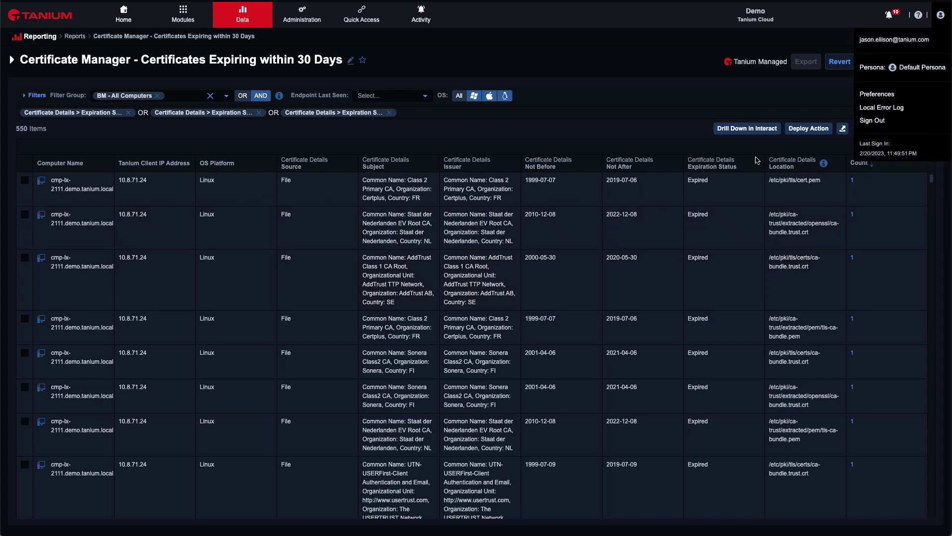
# Step: Filter the Expiring within 30 Days report rows by 443
pyautogui.click(888, 129)
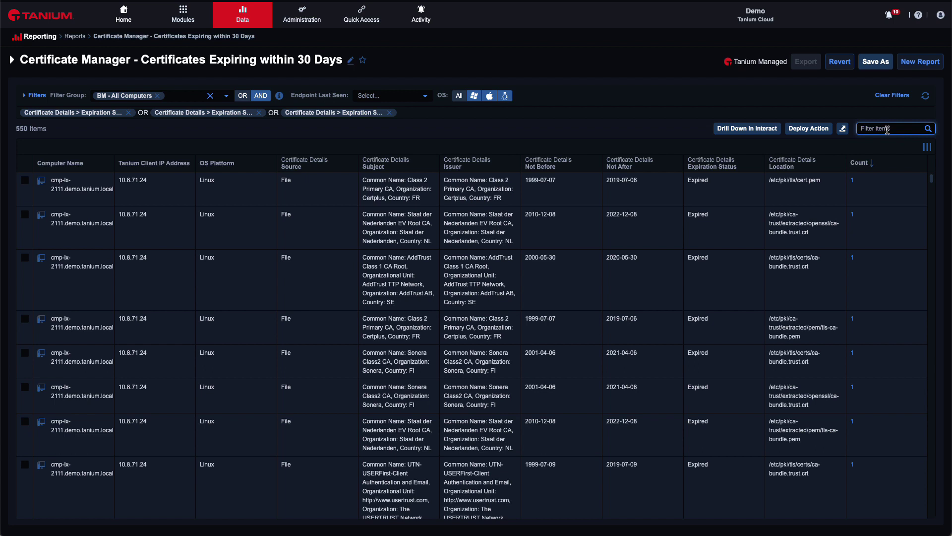
pyautogui.write('44')
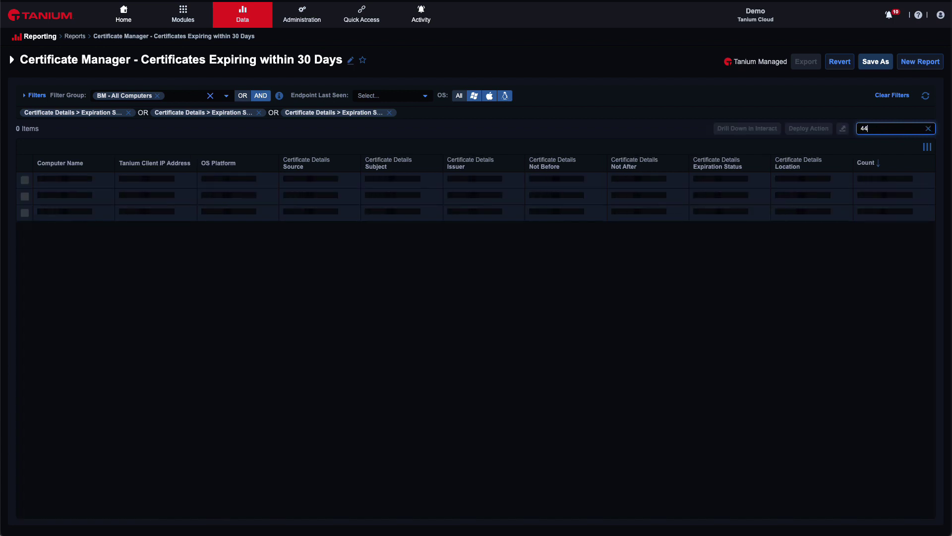
pyautogui.write('3')
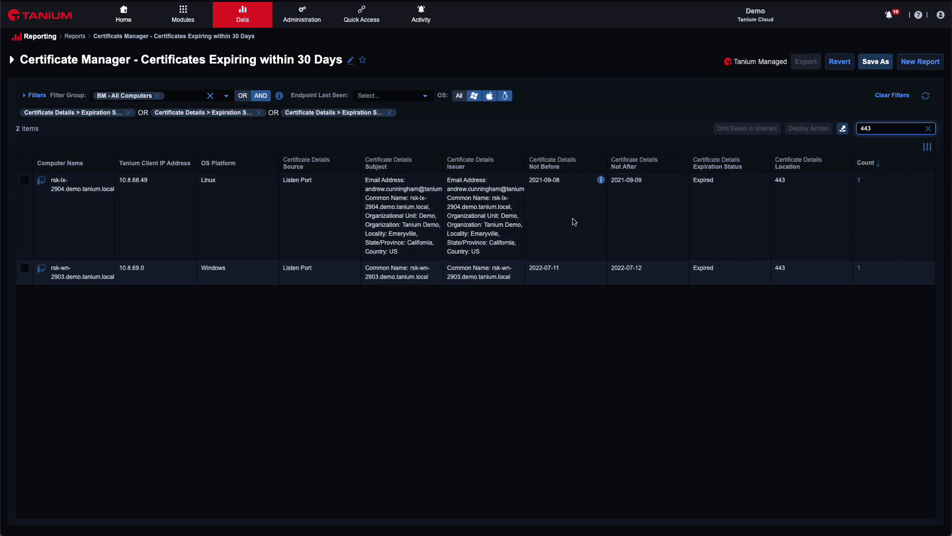
pyautogui.click(44, 184)
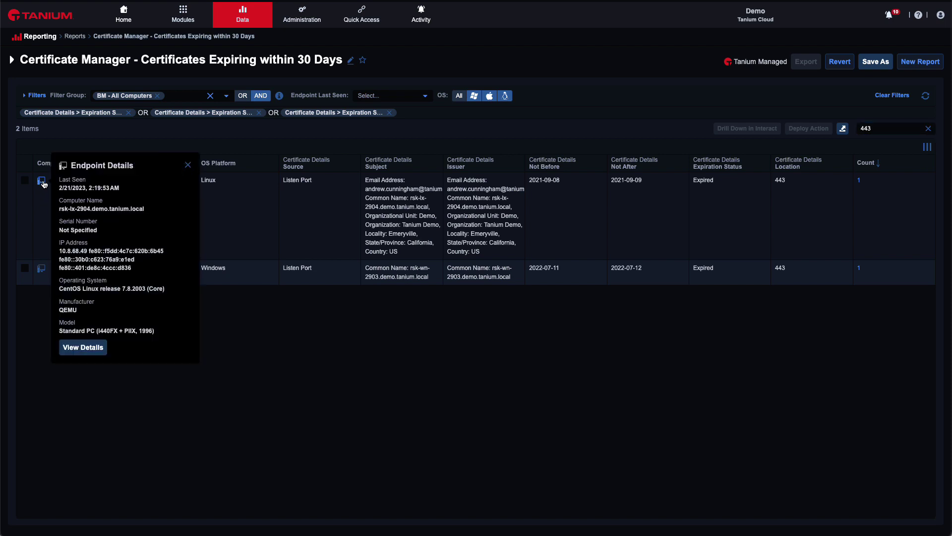
pyautogui.click(188, 166)
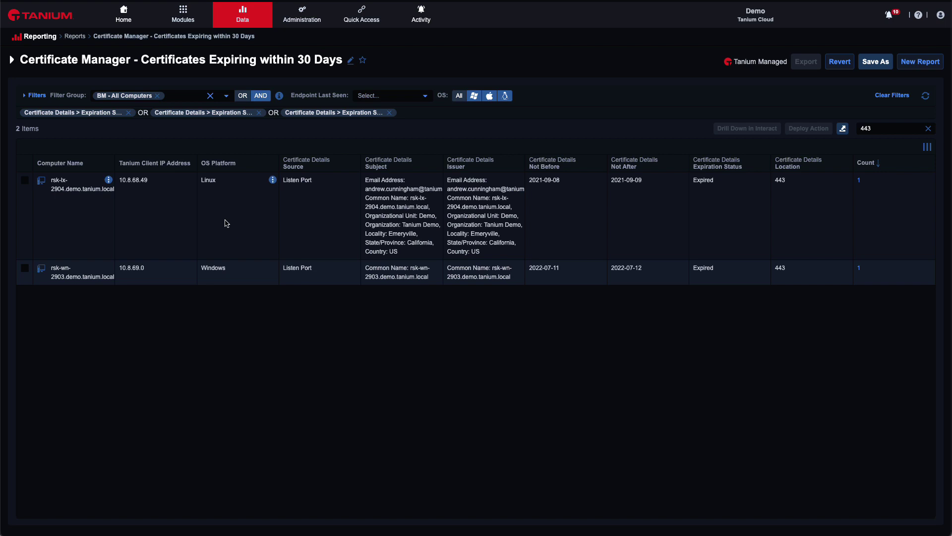
pyautogui.moveTo(183, 14)
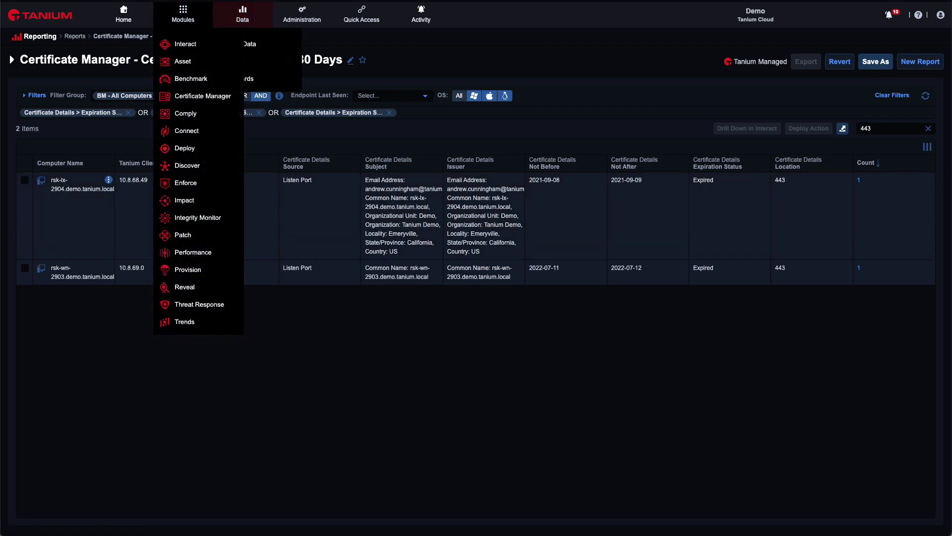
pyautogui.click(202, 95)
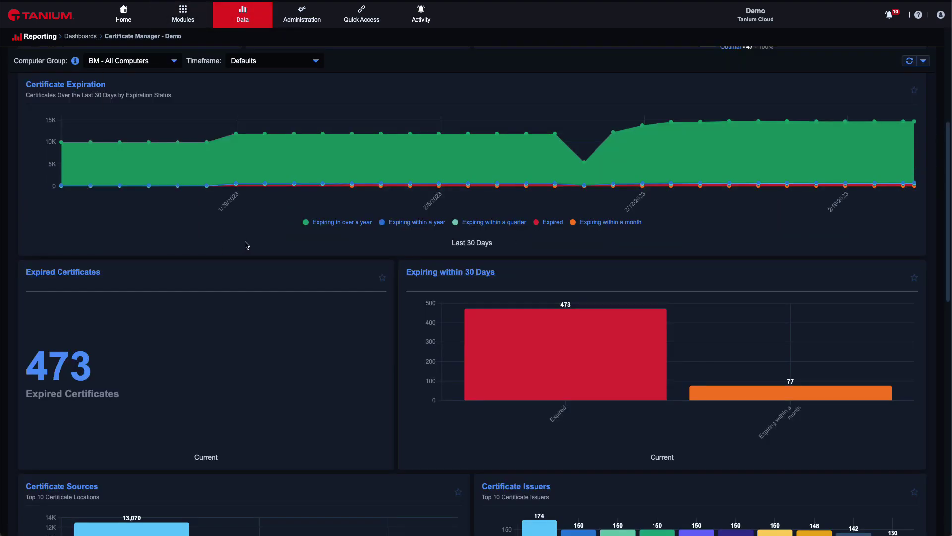
# Step: Scroll the dashboard down to the Short Keys, Wildcard and Weak Signature Hash panels
pyautogui.scroll(-3, 246, 245)
pyautogui.scroll(-2, 255, 244)
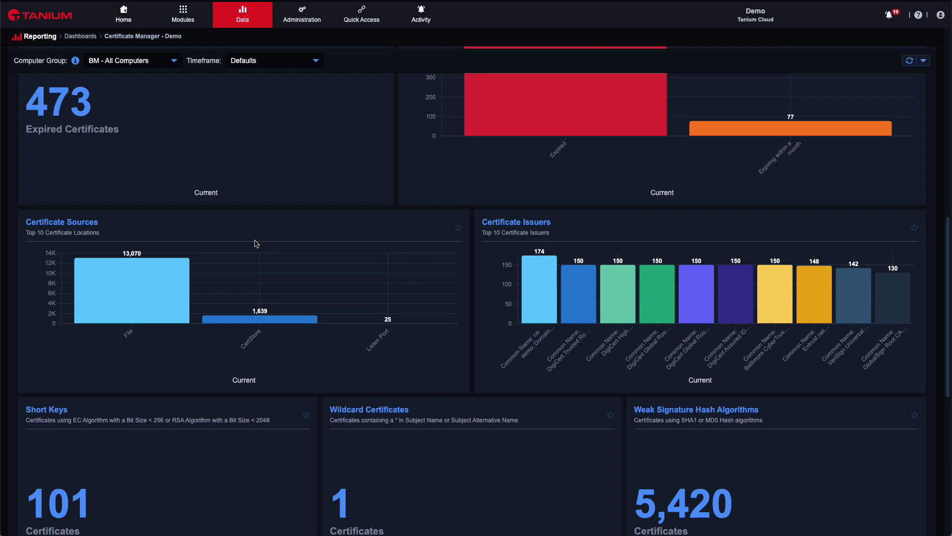
pyautogui.scroll(-1, 218, 283)
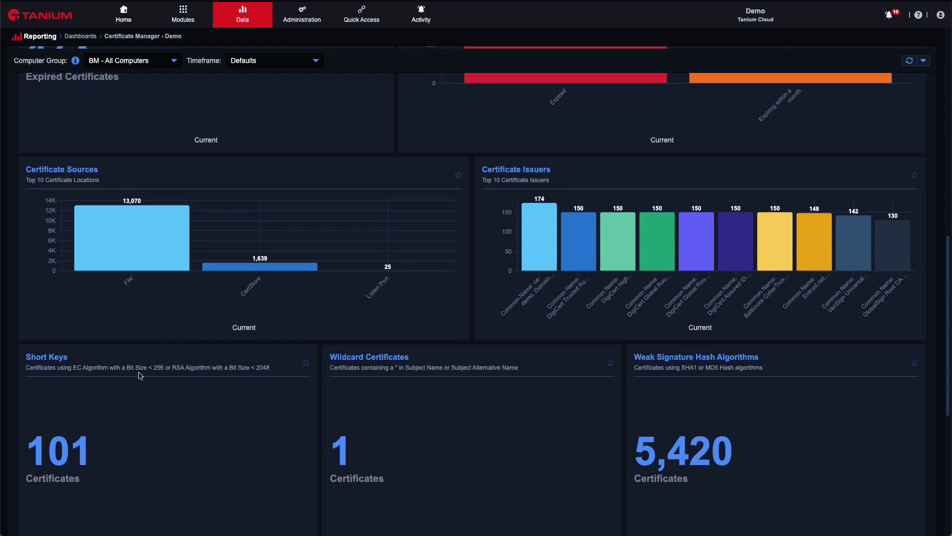
pyautogui.scroll(-3, 149, 362)
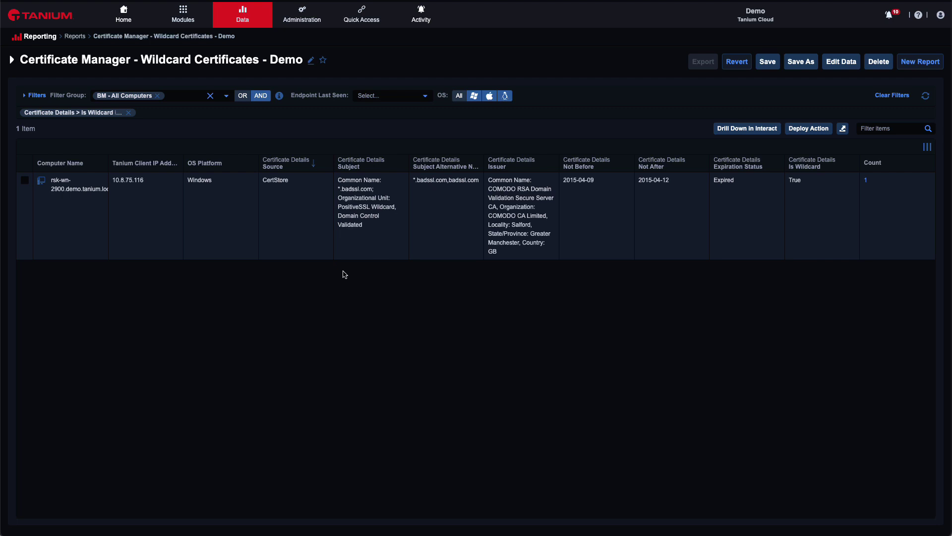
# Step: Go back from the Wildcard Certificates report to the Certificate Manager dashboard
pyautogui.hotkey('alt', 'Left')
# Step: Scroll the Cipher Inventory report to its vulnerable cipher suite rows and focus the Filter items box
pyautogui.scroll(-3, 363, 185)
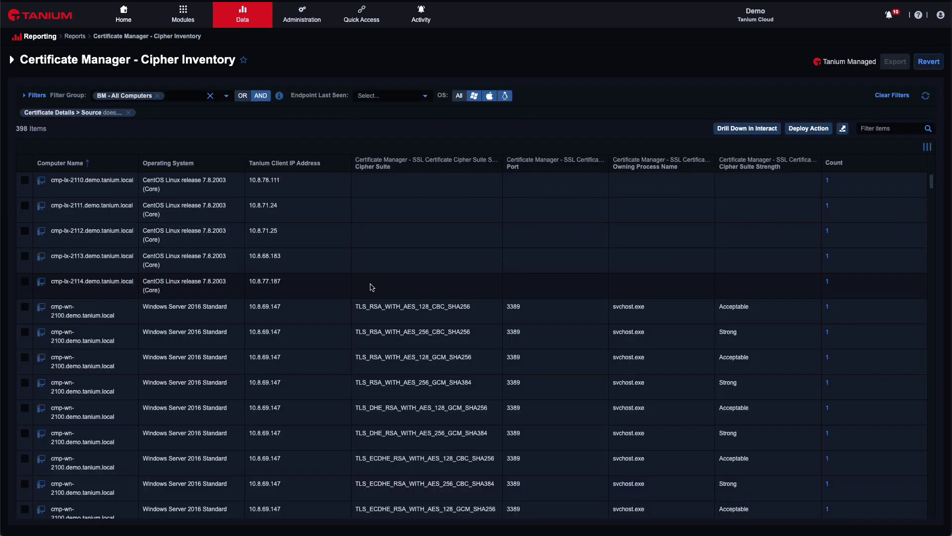
pyautogui.scroll(-3, 387, 307)
pyautogui.scroll(-2, 407, 332)
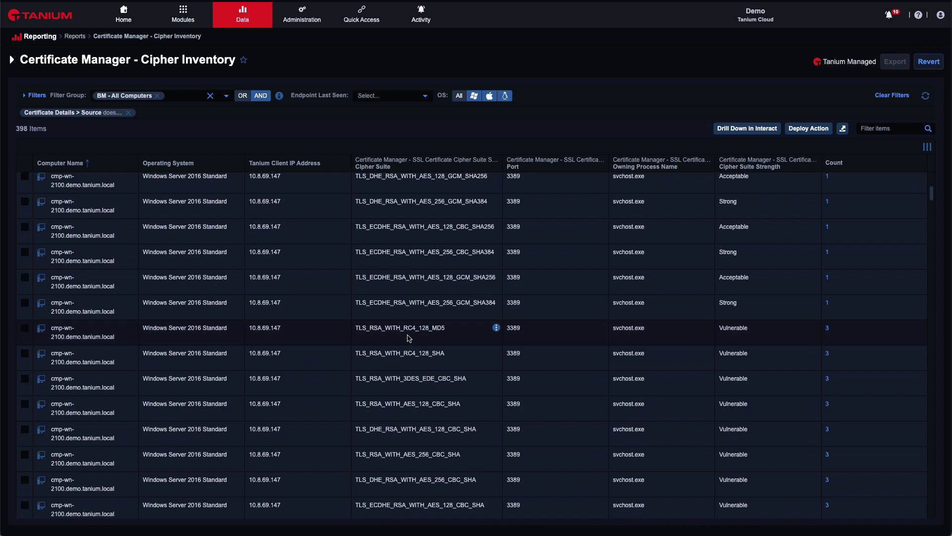
pyautogui.click(880, 131)
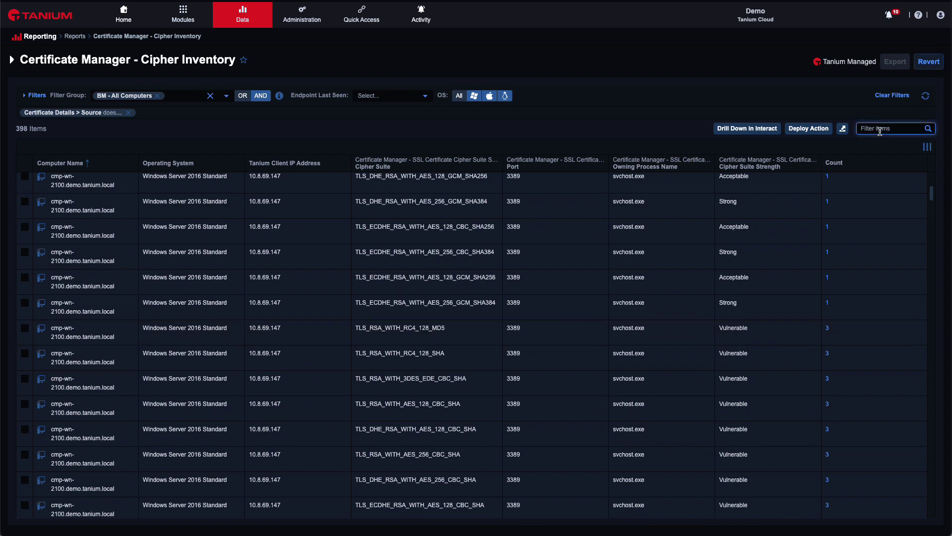
# Step: Filter the Cipher Inventory rows by 443
pyautogui.write('443')
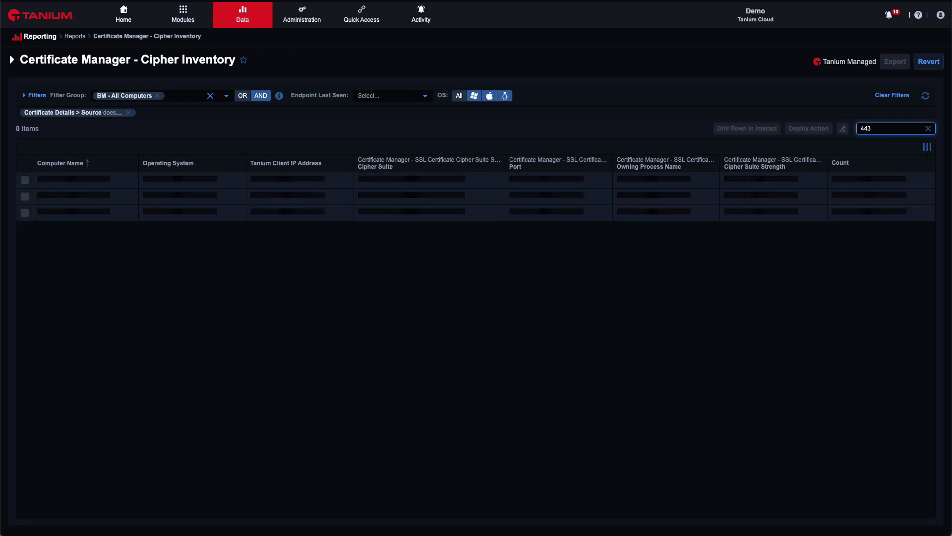